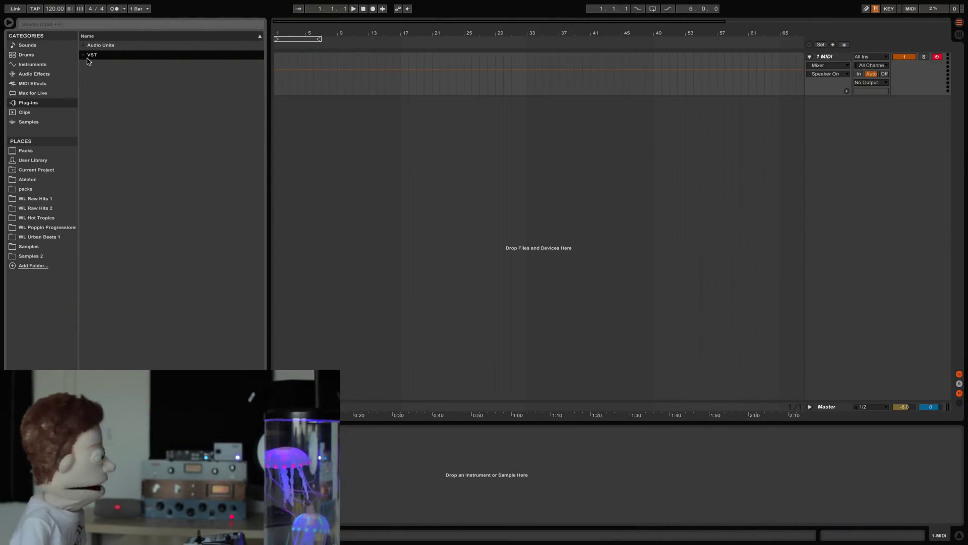
# Search the browser for 'ser' and load the Serum VST onto the MIDI track
pyautogui.click(83, 54)
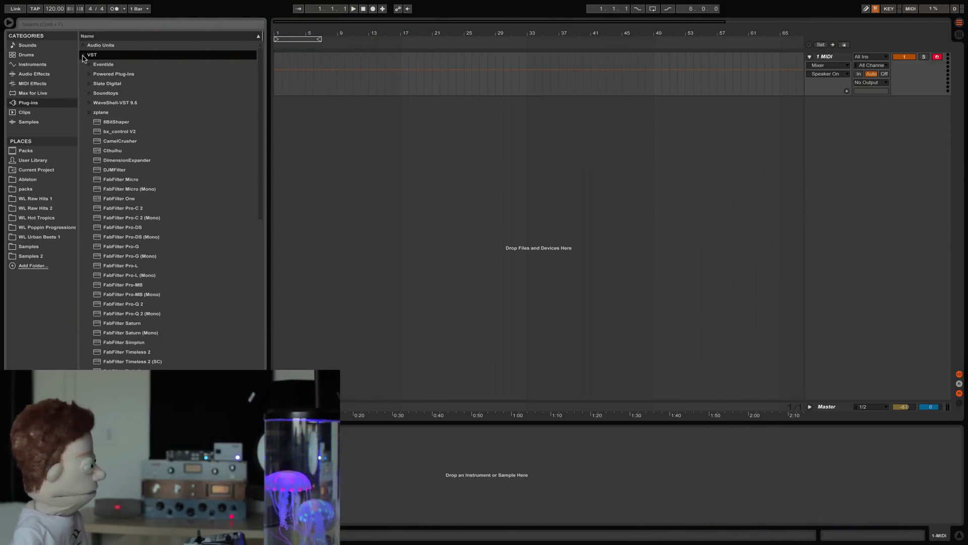
pyautogui.click(73, 25)
pyautogui.write('ser')
pyautogui.click(103, 65)
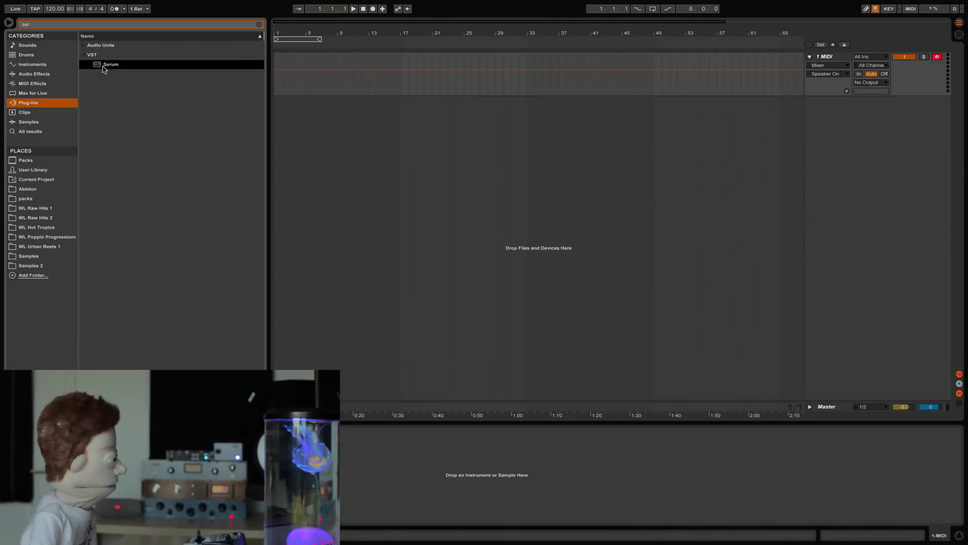
pyautogui.doubleClick(103, 65)
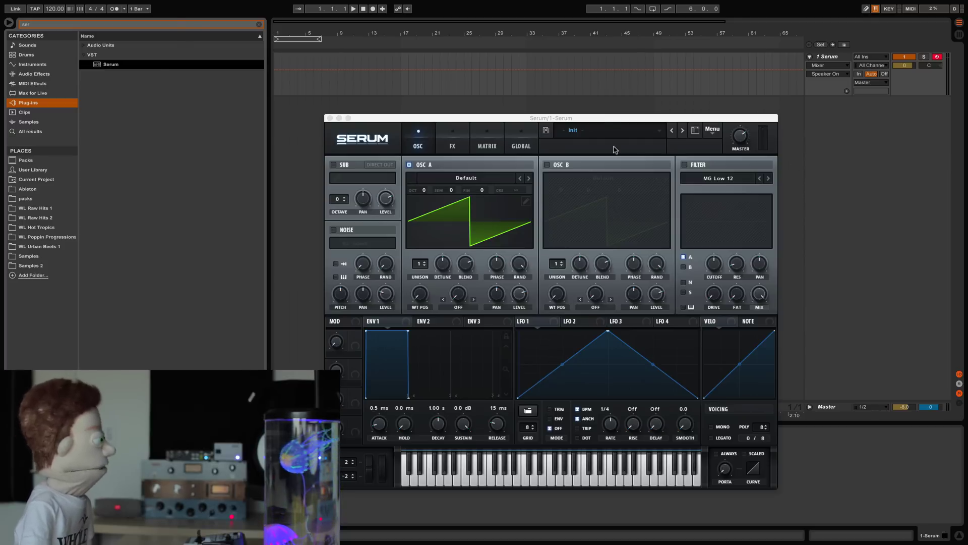
# Browse Serum's preset banks and close the list without loading anything
pyautogui.click(600, 126)
pyautogui.click(600, 126)
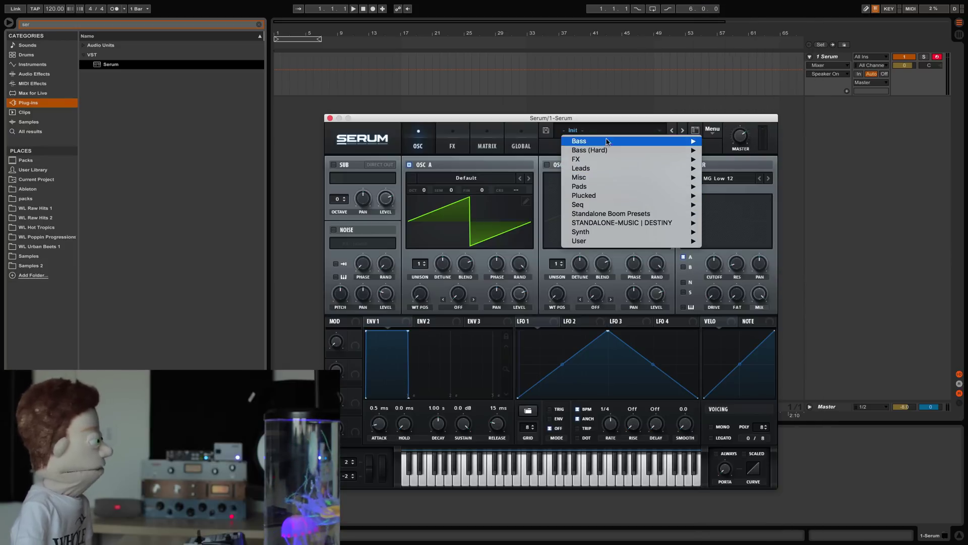
pyautogui.moveTo(628, 223)
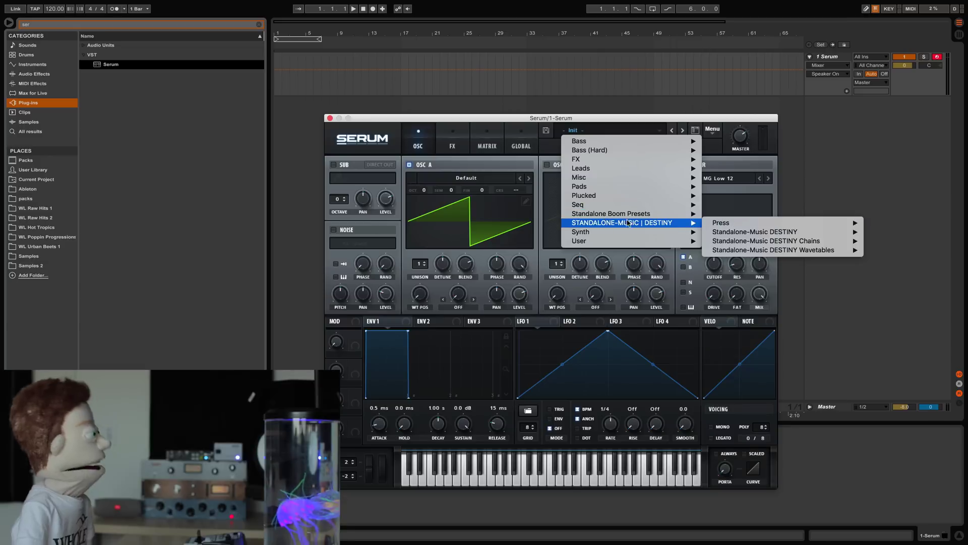
pyautogui.moveTo(736, 235)
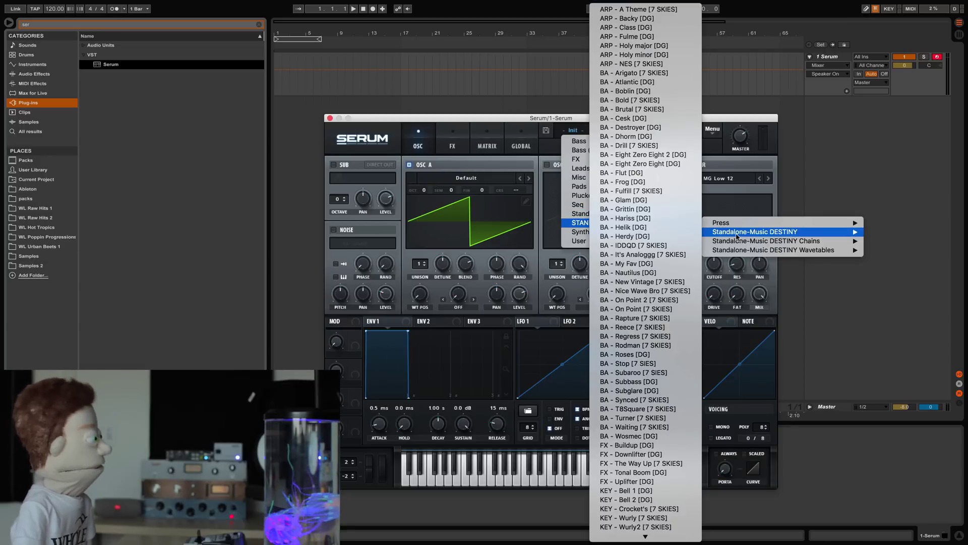
pyautogui.scroll(-10, 646, 335)
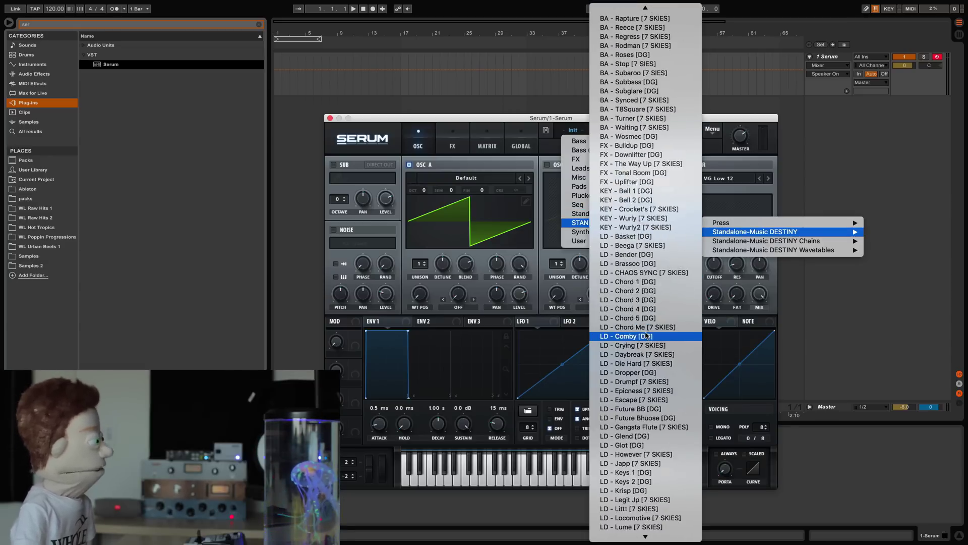
pyautogui.scroll(-5, 646, 335)
pyautogui.press('Escape')
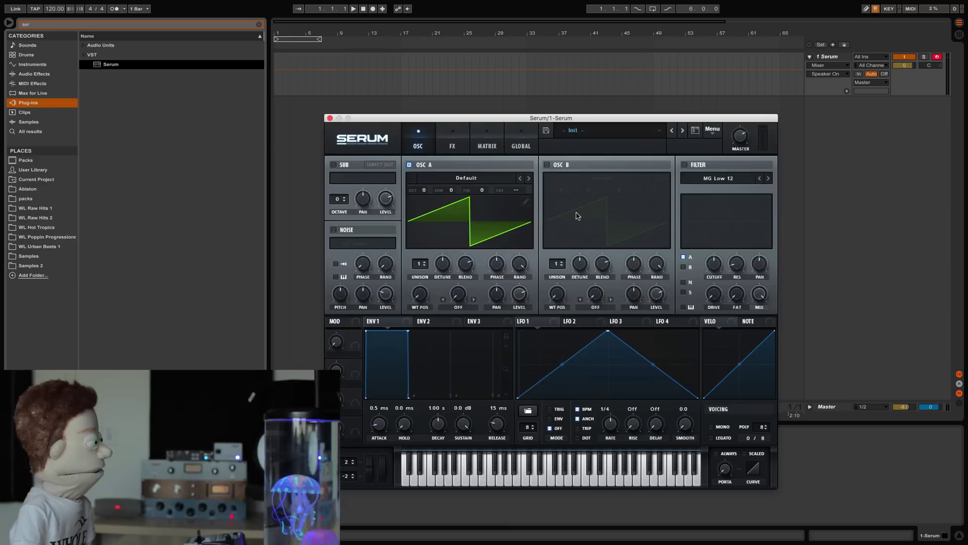
# Load the BA - Hariss [DG] preset, then step through BA - Helik and BA - Herdy
pyautogui.click(619, 131)
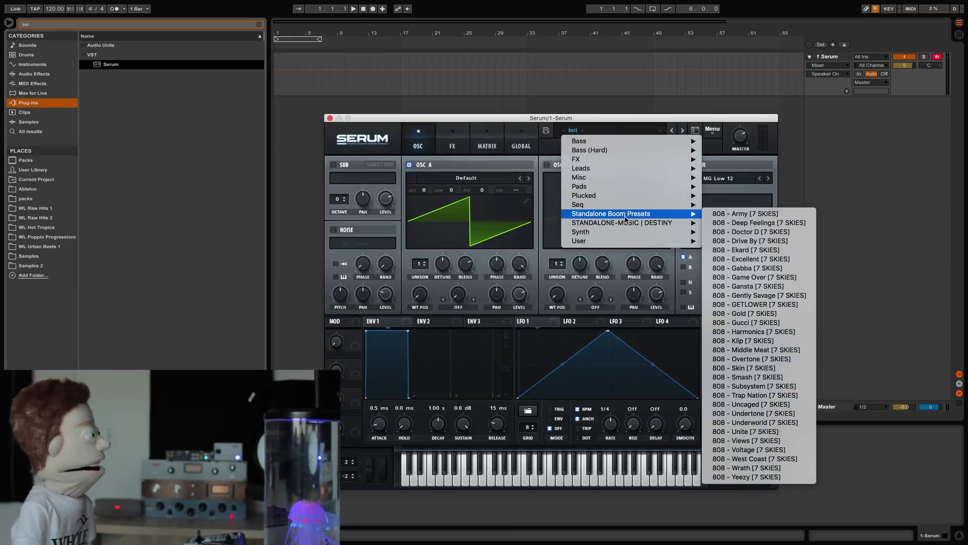
pyautogui.click(747, 332)
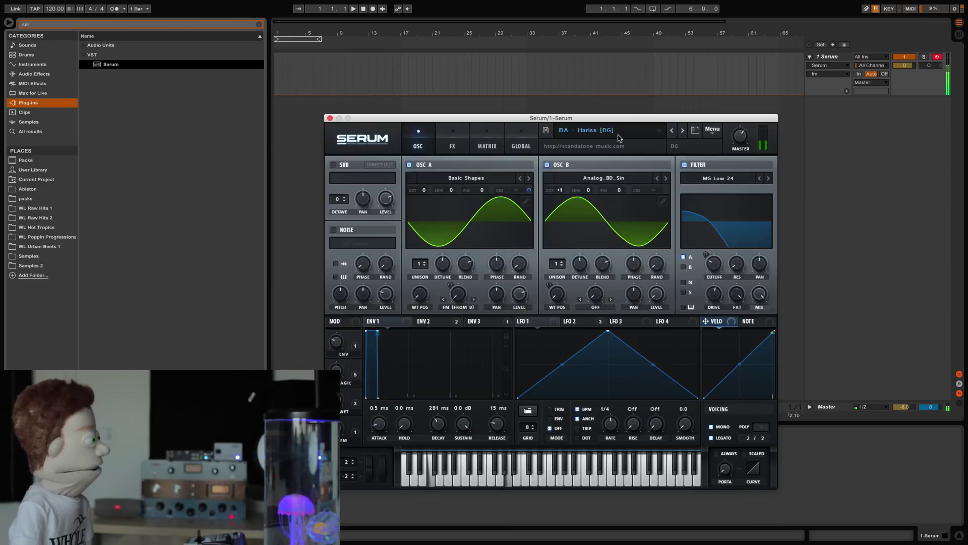
pyautogui.click(684, 131)
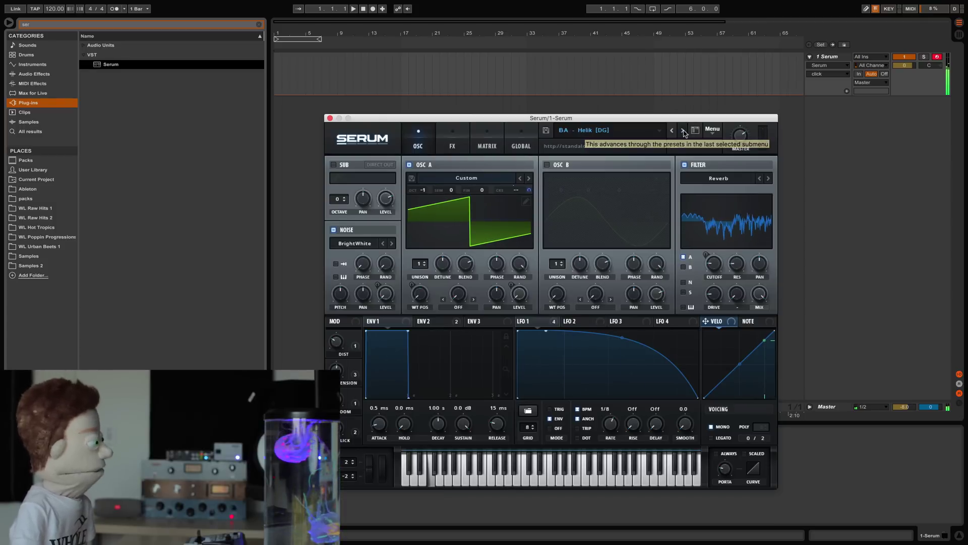
pyautogui.click(684, 130)
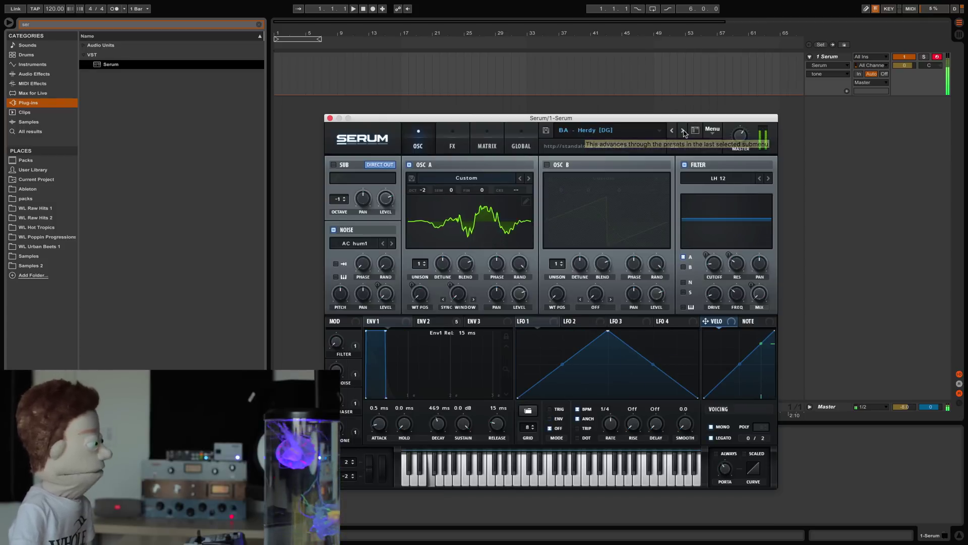
# Load the LD - Chord 3 [DG] preset from Serum's preset banks
pyautogui.click(611, 132)
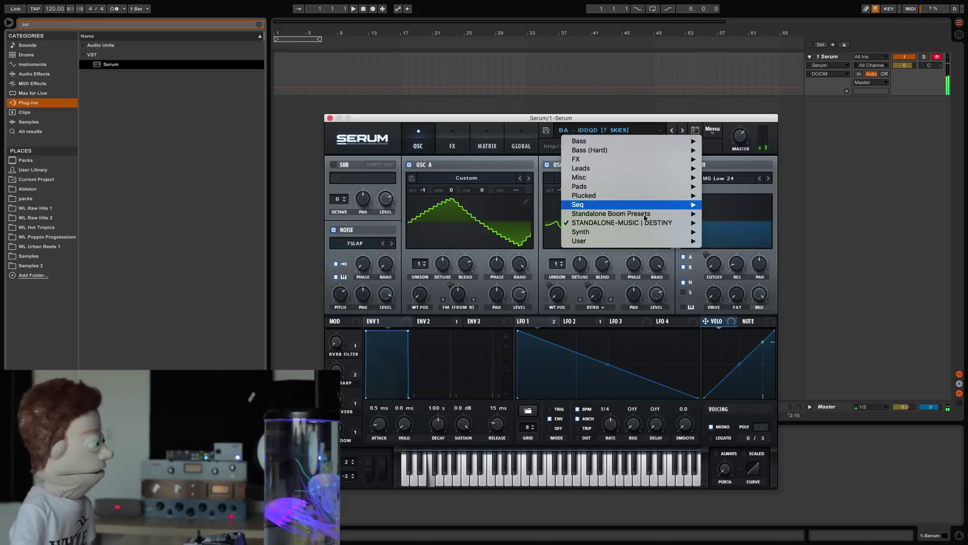
pyautogui.moveTo(660, 225)
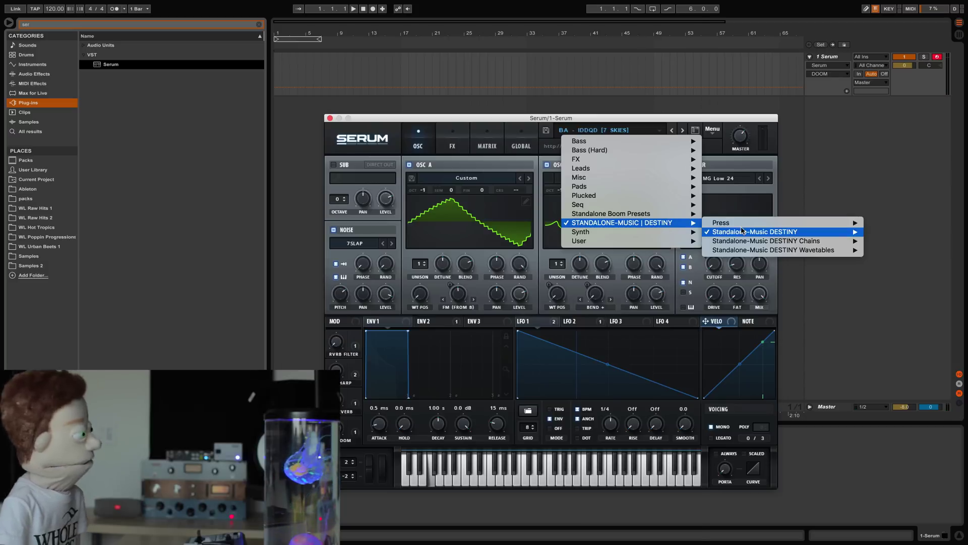
pyautogui.moveTo(739, 231)
pyautogui.scroll(-10, 638, 238)
pyautogui.scroll(-5, 638, 237)
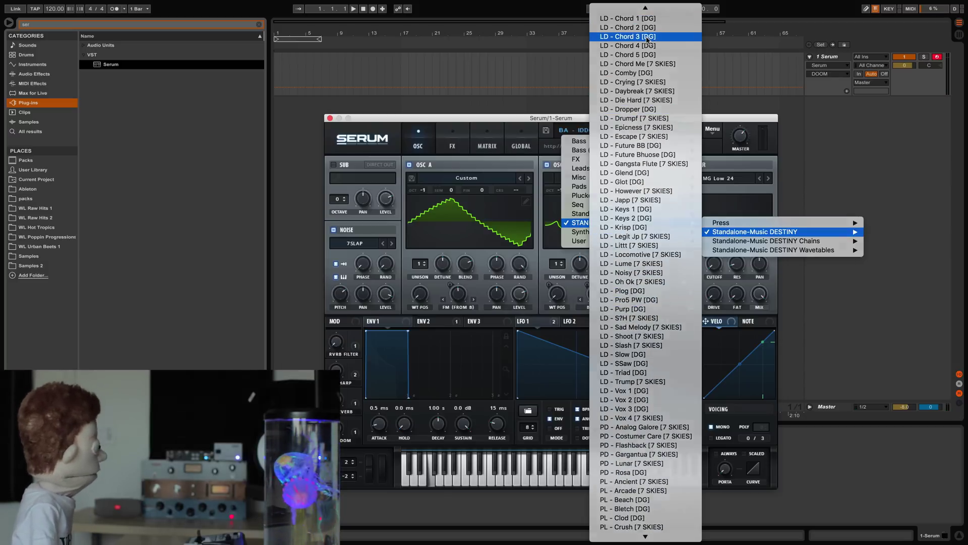
pyautogui.click(649, 37)
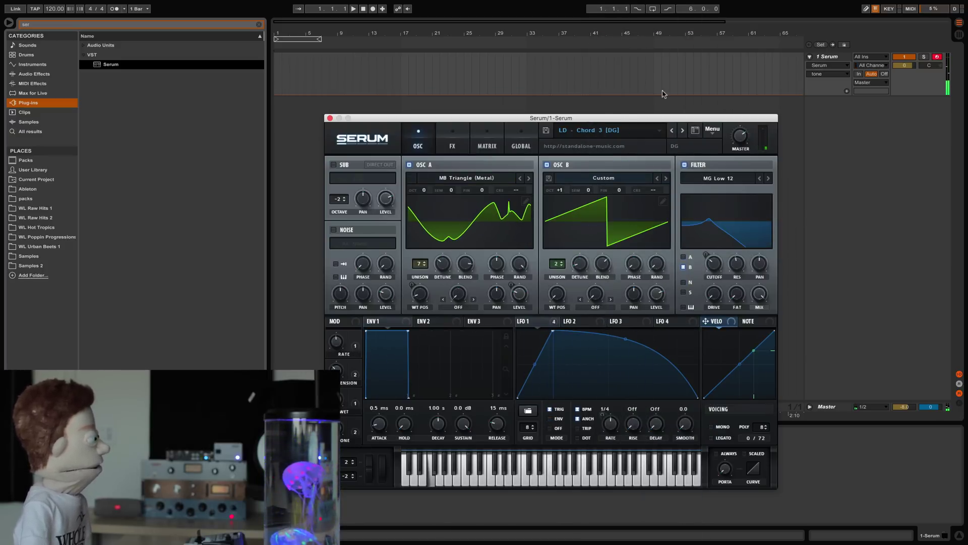
# Drag Serum's filter Cutoff knob down on the LD - Chord 3 [DG] patch
pyautogui.moveTo(714, 263); pyautogui.dragTo(708, 310)
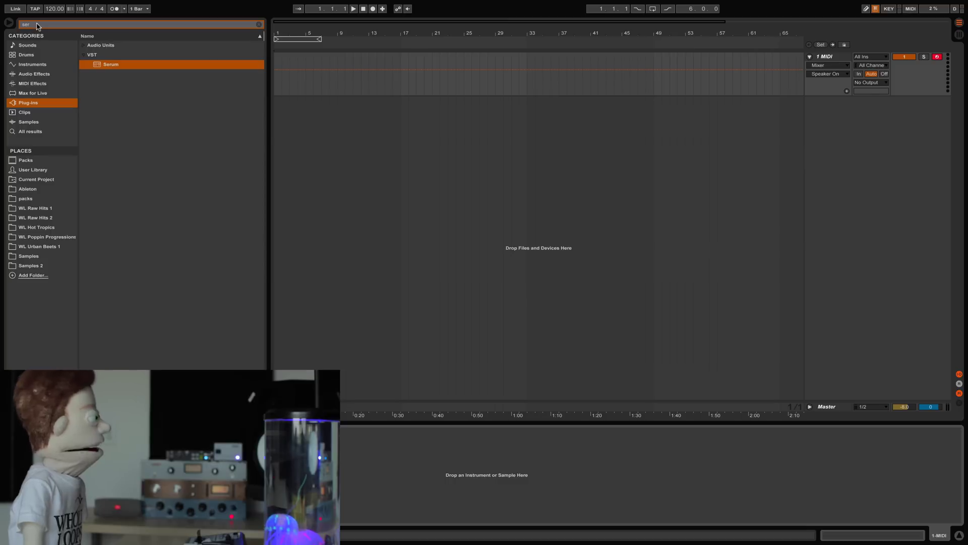
# Search the browser for 'omnis' and load Omnisphere onto the MIDI track in place of Serum
pyautogui.click(37, 25)
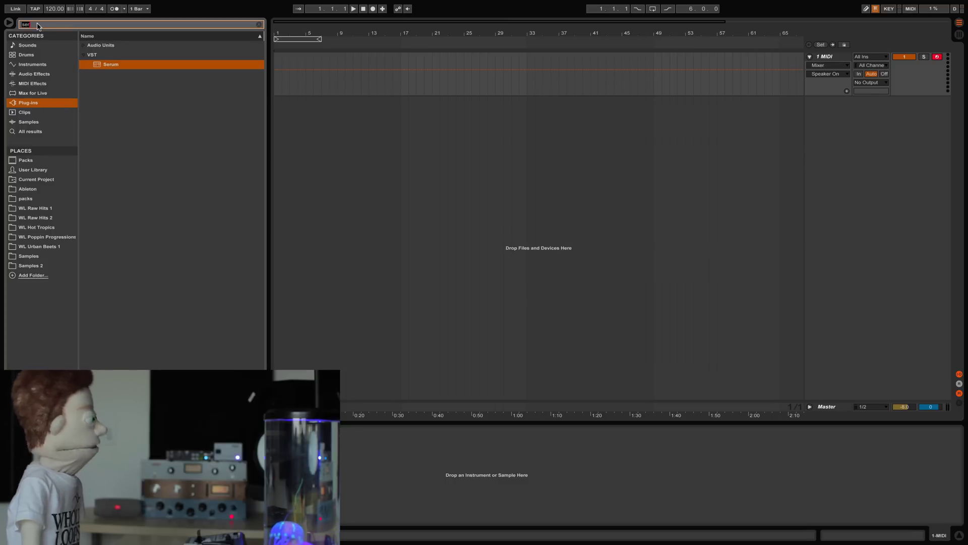
pyautogui.write('omni')
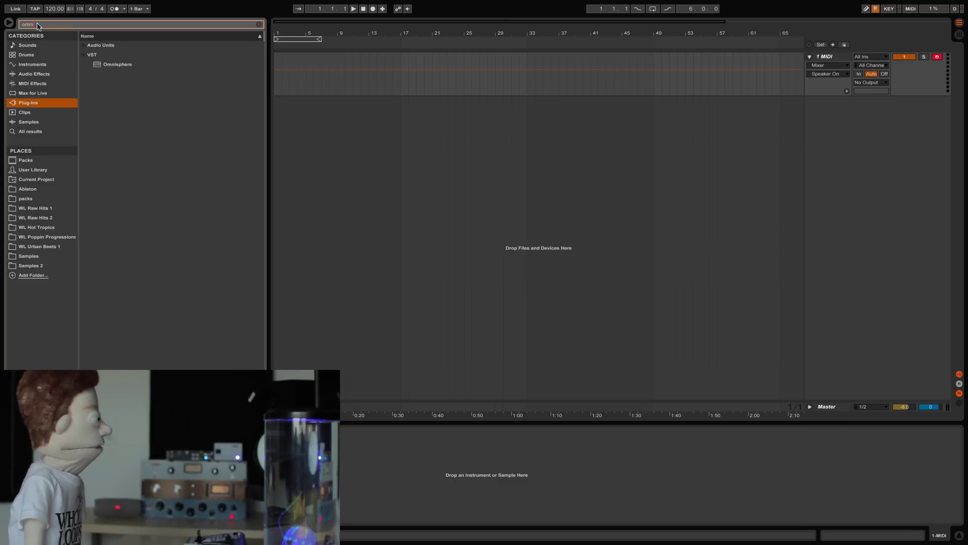
pyautogui.write('s')
pyautogui.press('Down')
pyautogui.press('Down')
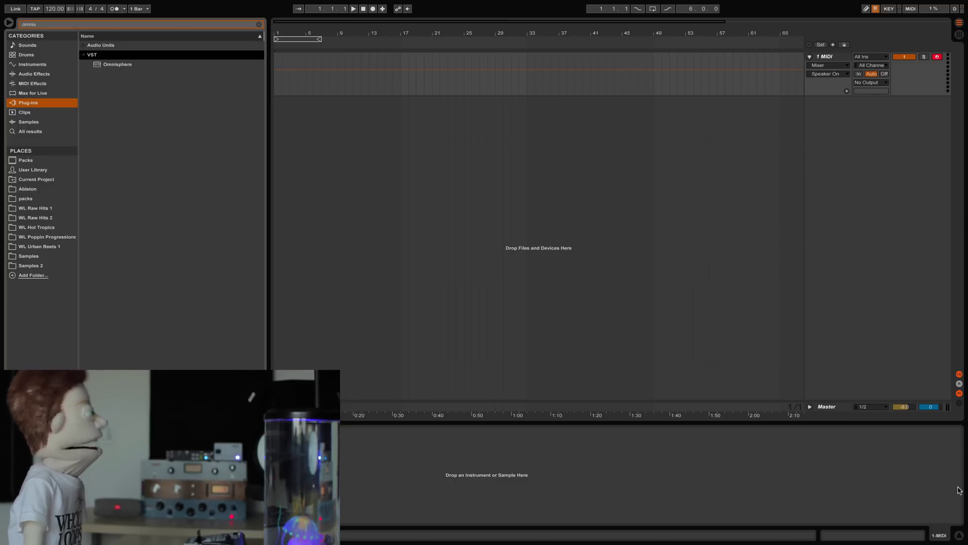
pyautogui.click(122, 68)
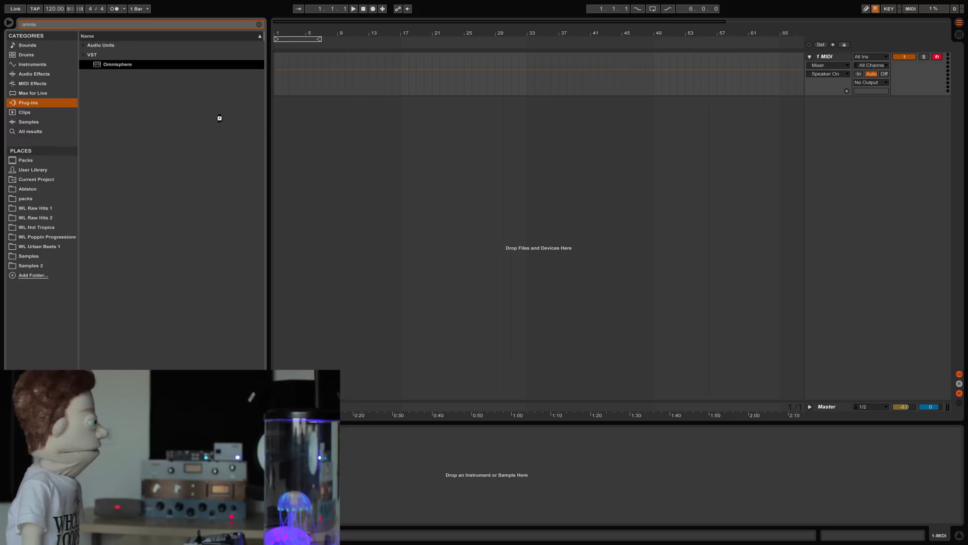
pyautogui.press('Return')
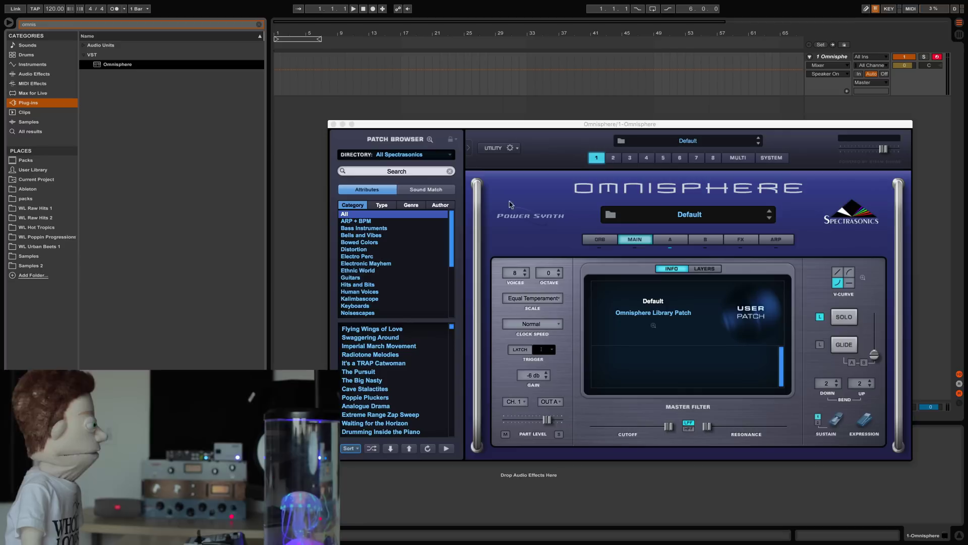
pyautogui.scroll(-20, 444, 375)
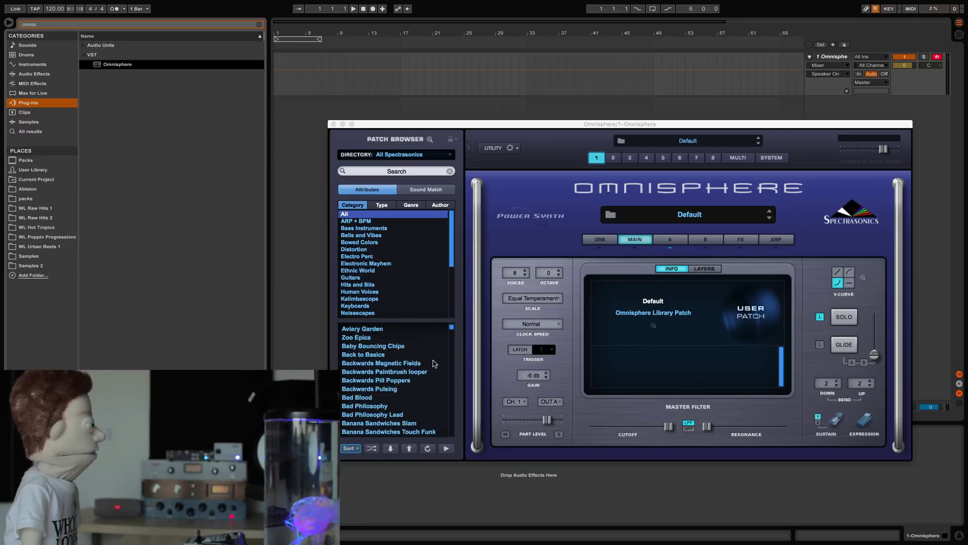
pyautogui.scroll(-20, 439, 362)
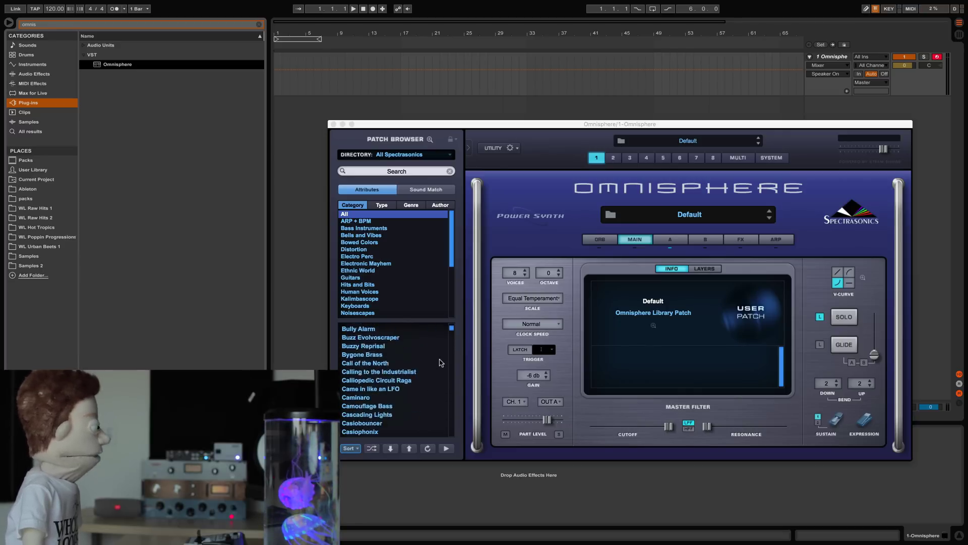
pyautogui.scroll(-20, 439, 363)
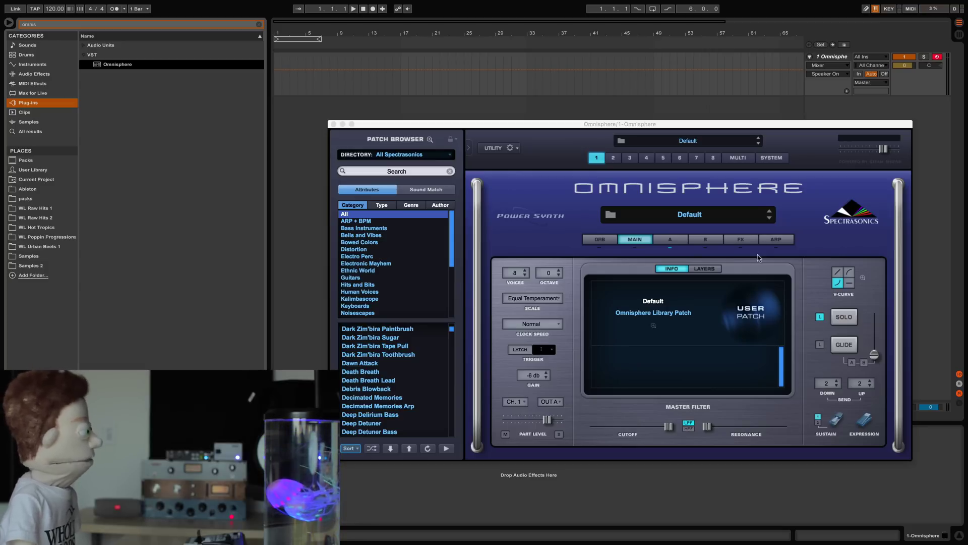
# View Omnisphere's Part A, then Part B settings, and open the patch-lock menu
pyautogui.click(663, 243)
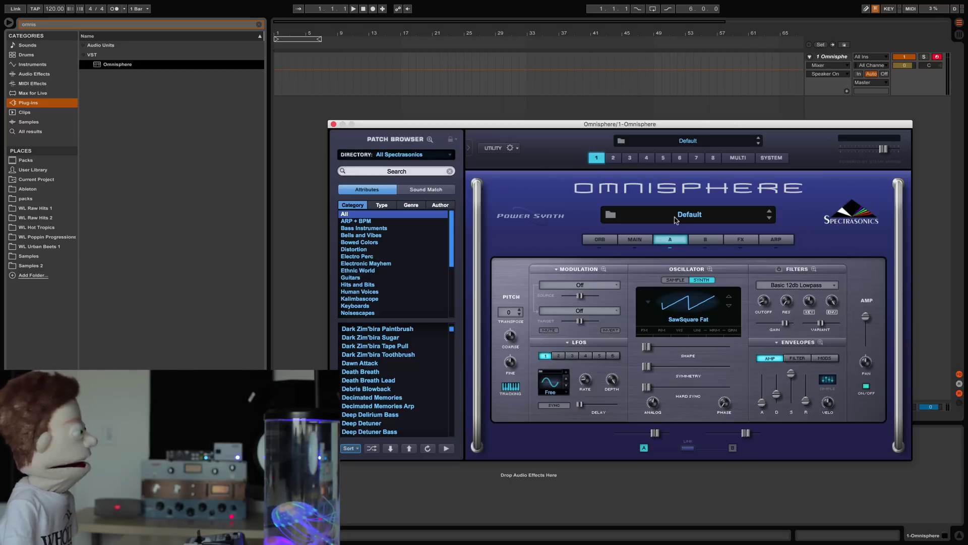
pyautogui.click(708, 242)
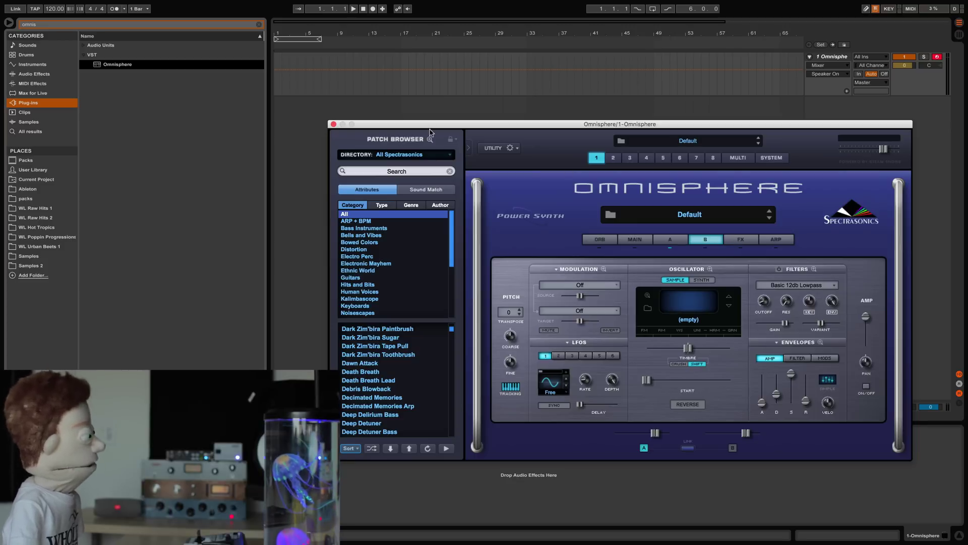
pyautogui.click(452, 139)
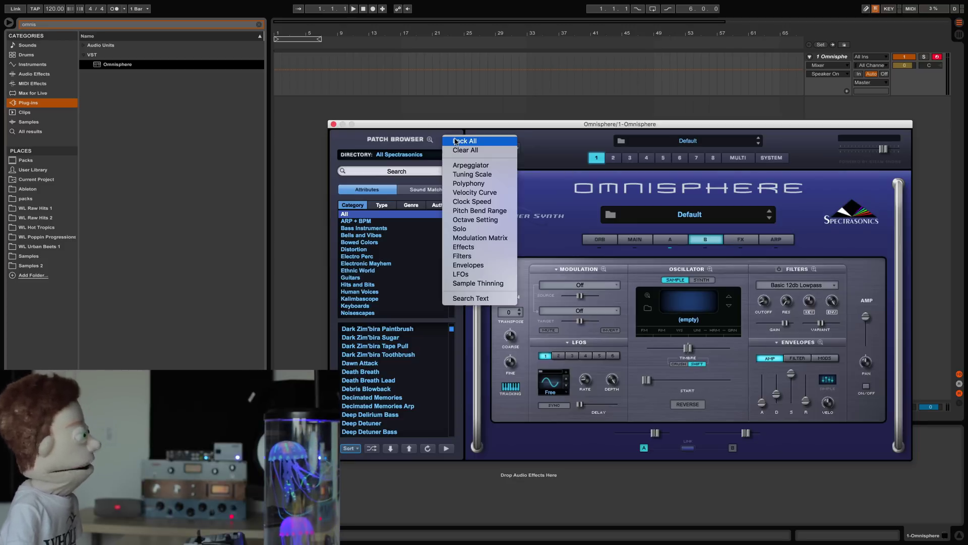
# Switch Omnisphere to its FX page showing four empty Common rack slots
pyautogui.click(468, 247)
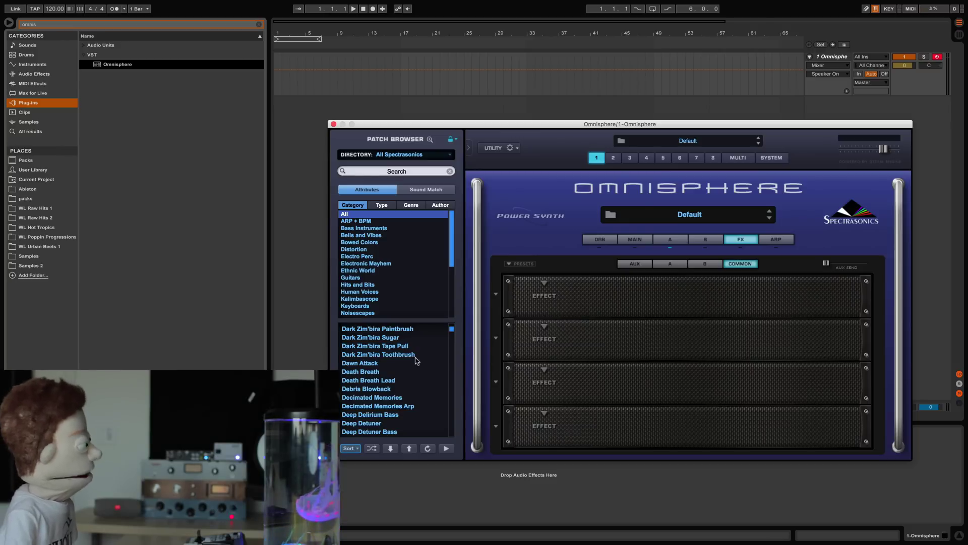
# Remove Omnisphere and load Nexus from a 'nex' browser search onto the MIDI track
pyautogui.click(24, 317)
pyautogui.press('super+z')
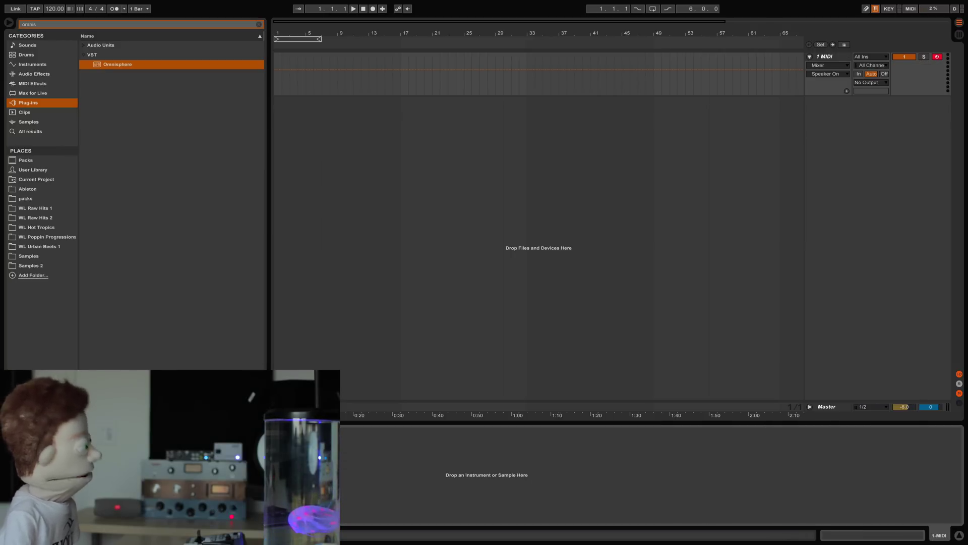
pyautogui.click(54, 24)
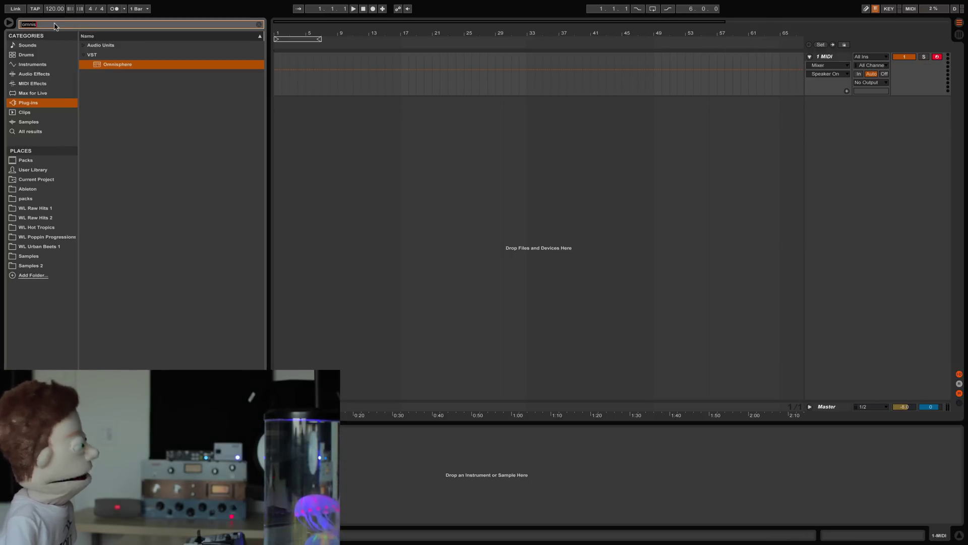
pyautogui.write('nex')
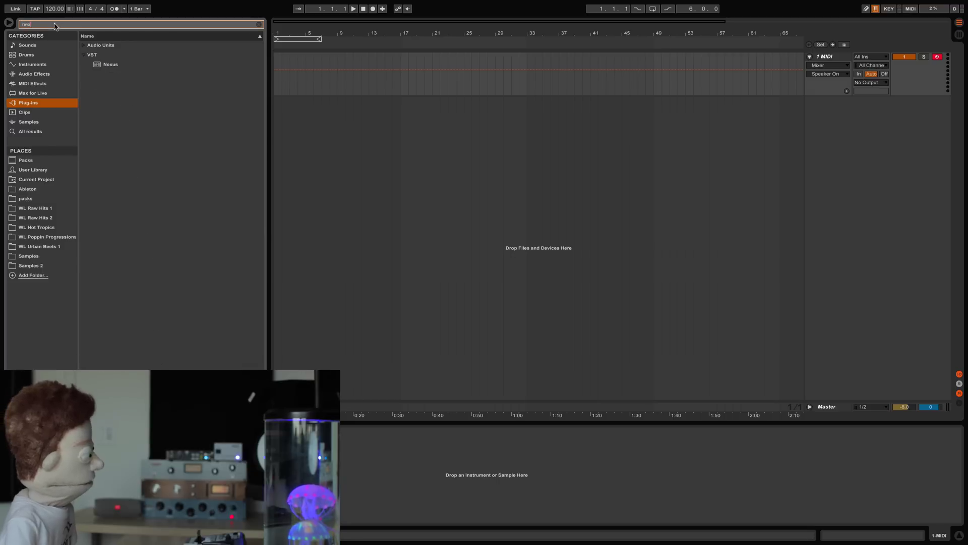
pyautogui.click(107, 65)
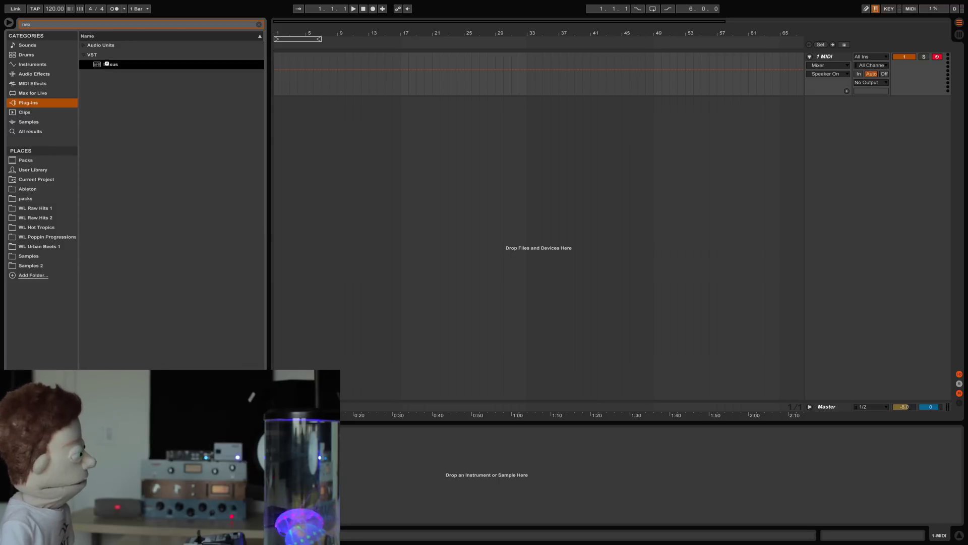
pyautogui.doubleClick(106, 64)
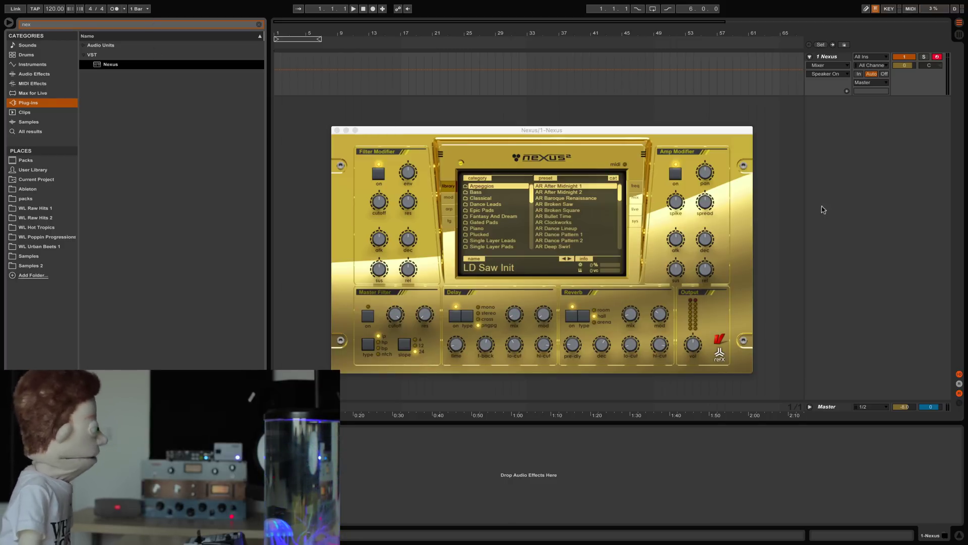
# Set Nexus's amp modifier spread to about 37 and step to the AR Dance Lineup preset
pyautogui.moveTo(708, 209)
pyautogui.moveTo(708, 208); pyautogui.dragTo(714, 169)
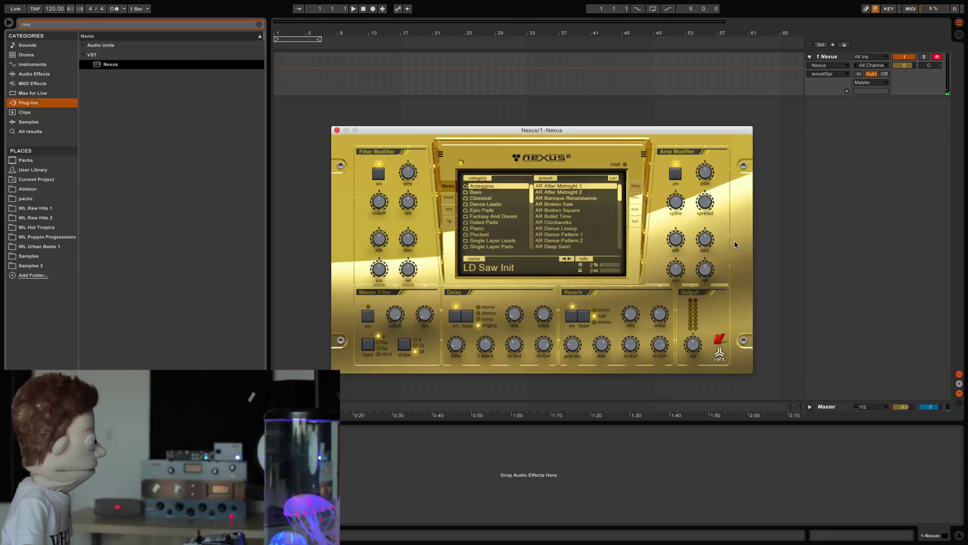
pyautogui.moveTo(705, 202); pyautogui.dragTo(695, 224)
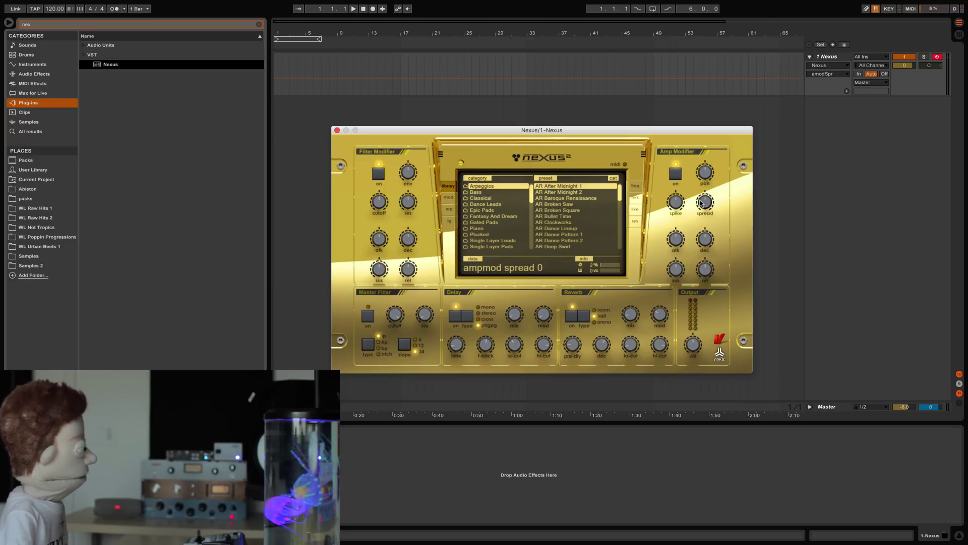
pyautogui.click(567, 259)
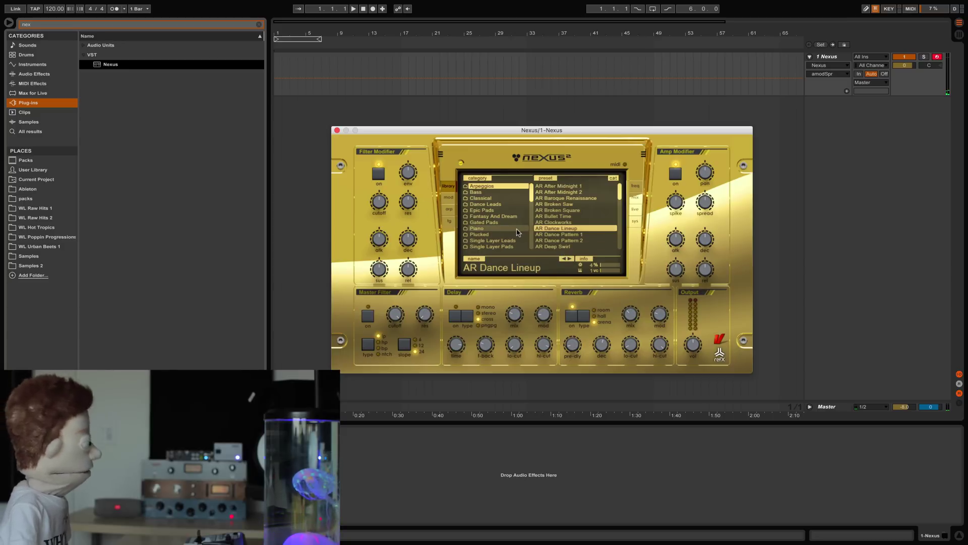
pyautogui.scroll(-10, 492, 222)
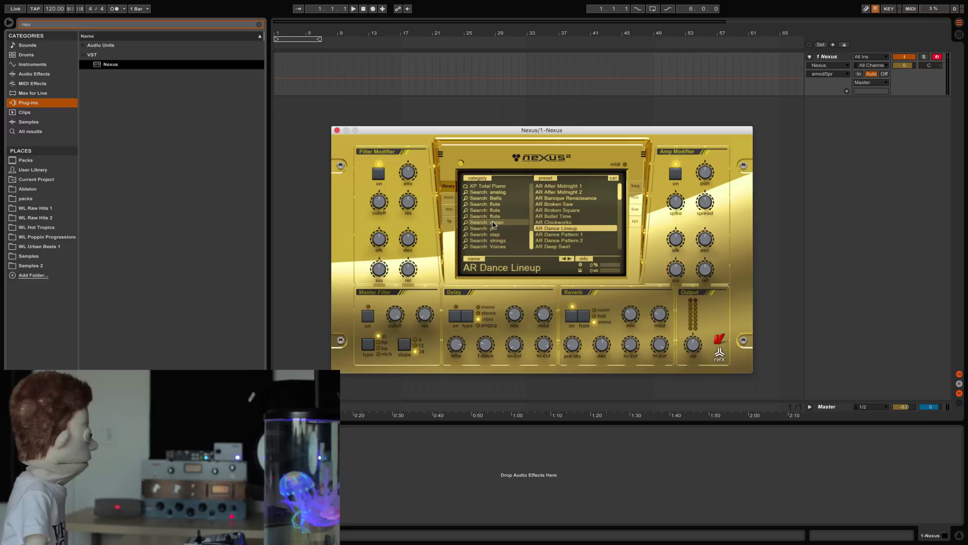
# After browsing the Search: strings and XP Minimal House categories, add a new 'flute' search category in Nexus
pyautogui.click(525, 241)
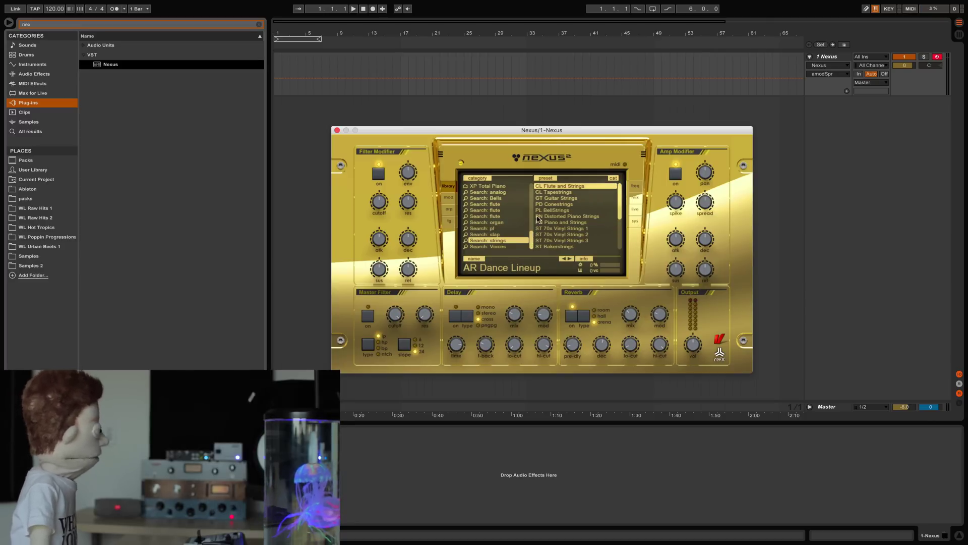
pyautogui.moveTo(532, 241); pyautogui.dragTo(536, 214)
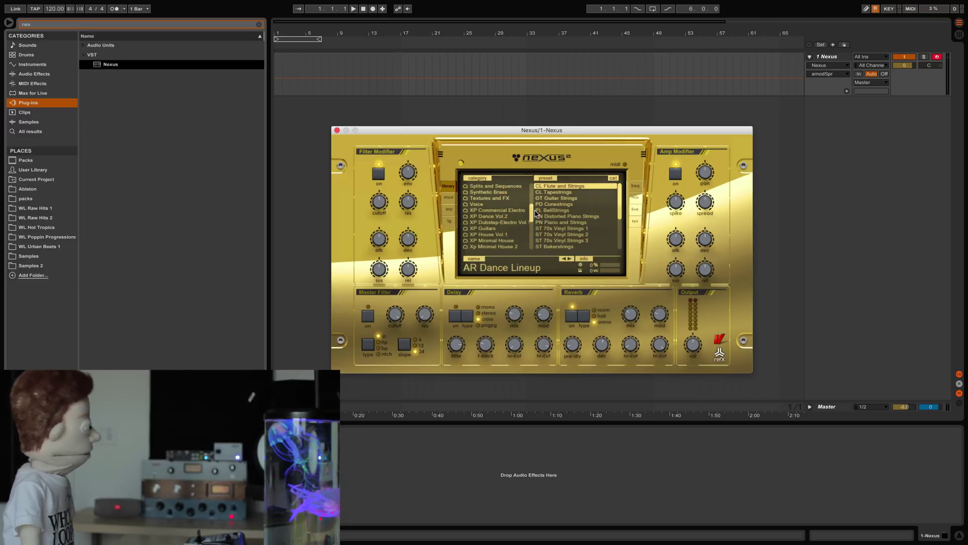
pyautogui.click(485, 241)
pyautogui.rightClick(485, 241)
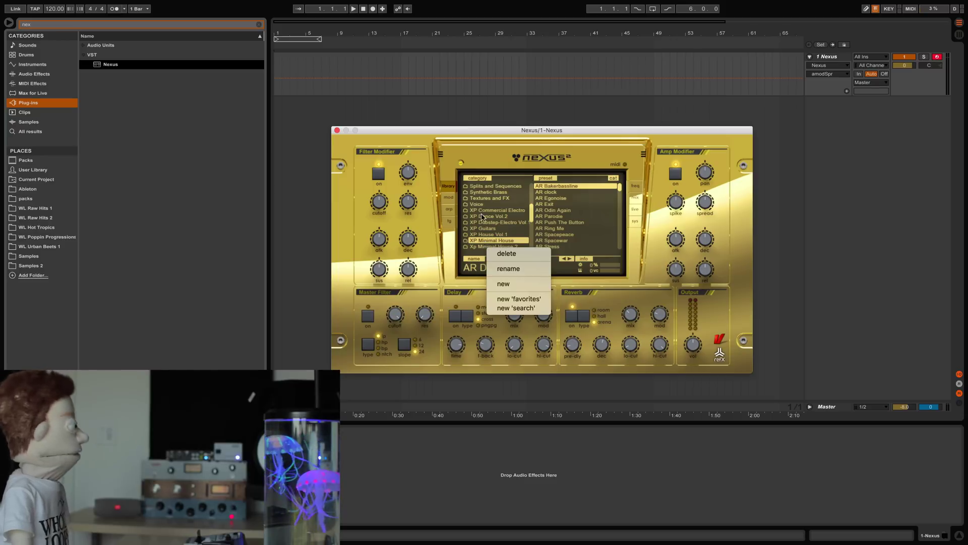
pyautogui.click(512, 308)
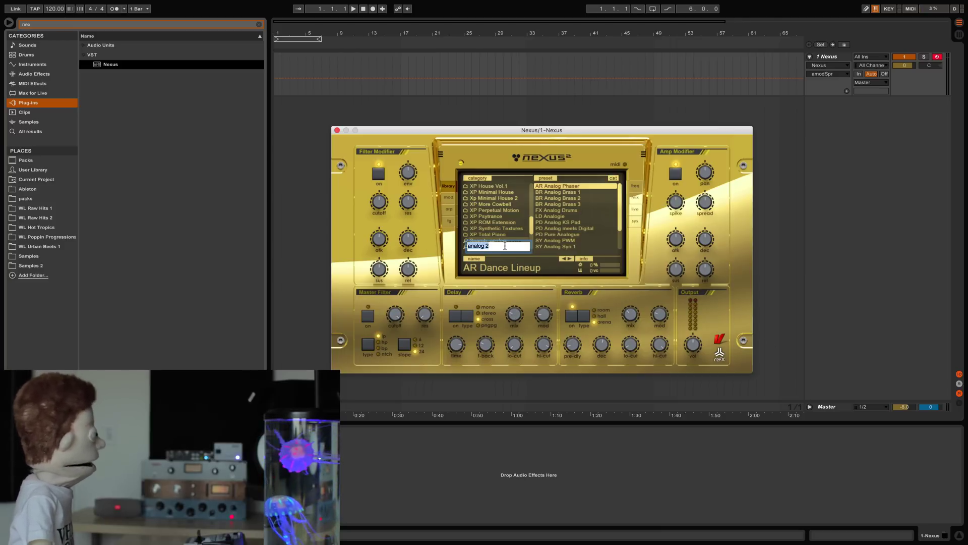
pyautogui.write('f')
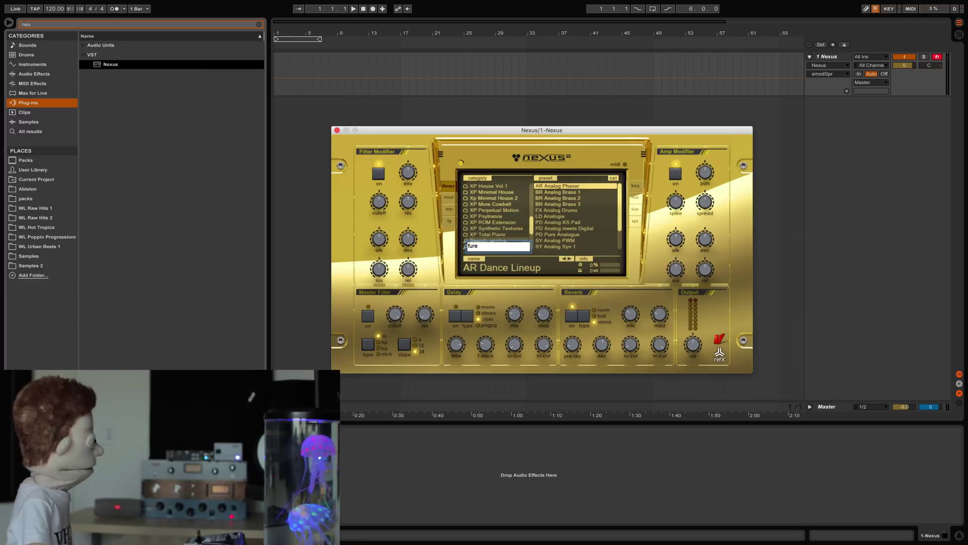
pyautogui.write('lute')
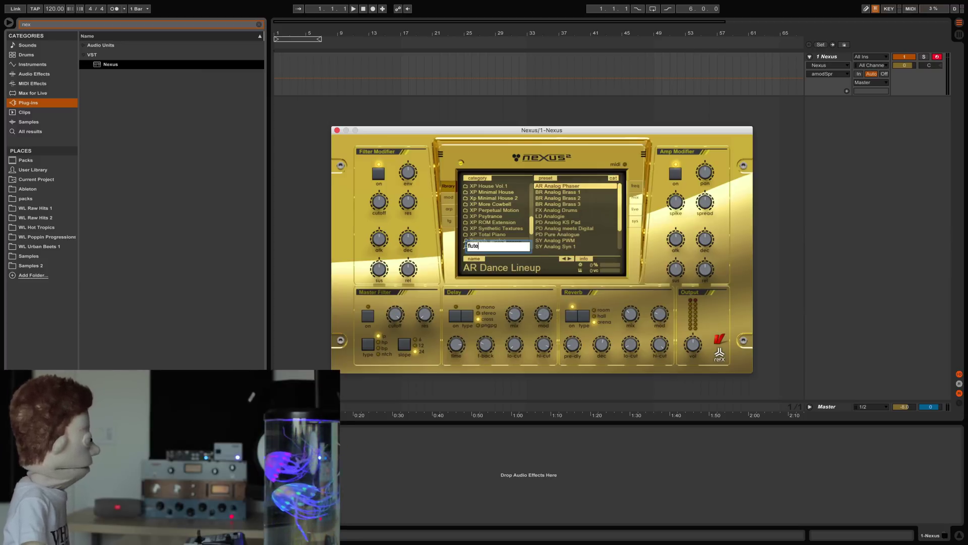
pyautogui.press('Return')
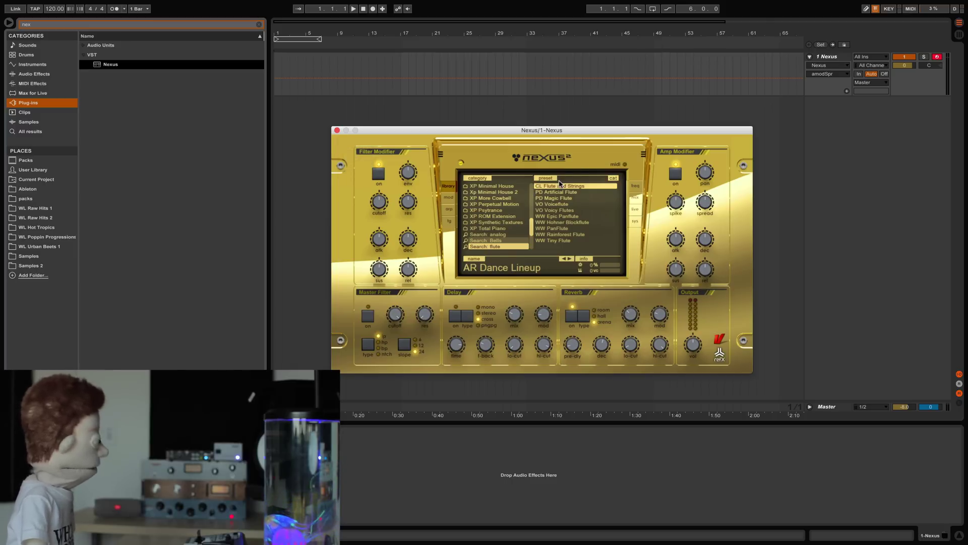
# Load the WW Hohner Blockflute preset in Nexus and turn its reverb off
pyautogui.click(564, 223)
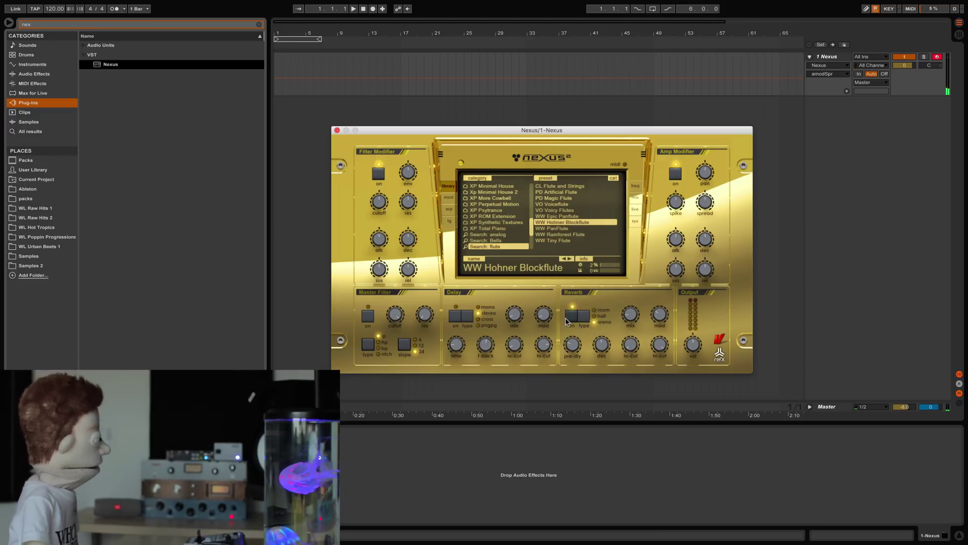
pyautogui.click(571, 316)
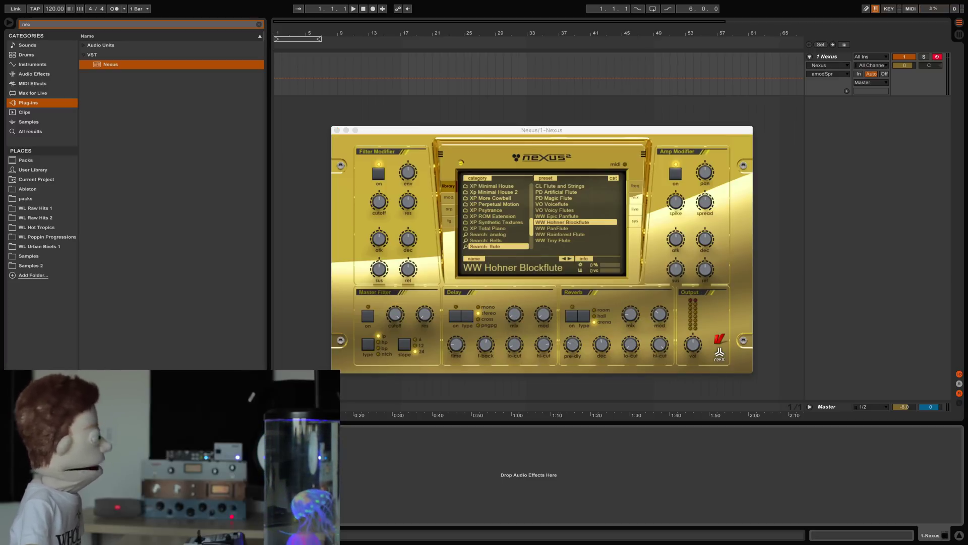
# Swap Nexus out for Kontakt 5 on the MIDI track via a browser search for 'kontakt'
pyautogui.press('super+z')
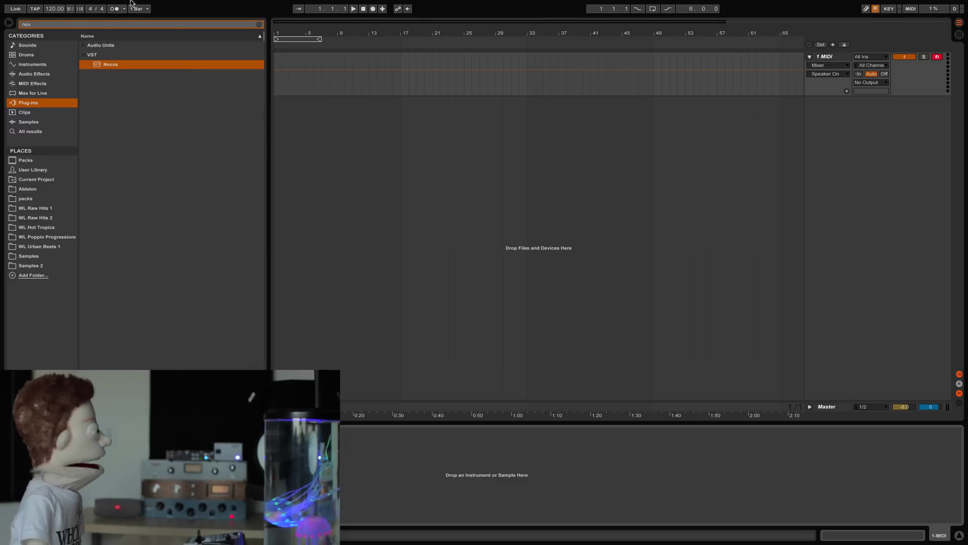
pyautogui.click(83, 24)
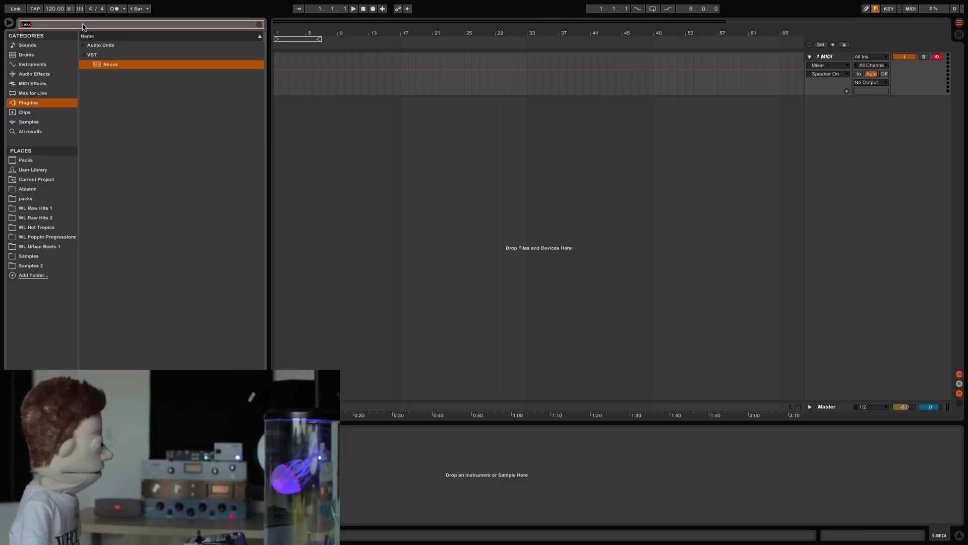
pyautogui.write('kontakt')
pyautogui.doubleClick(110, 66)
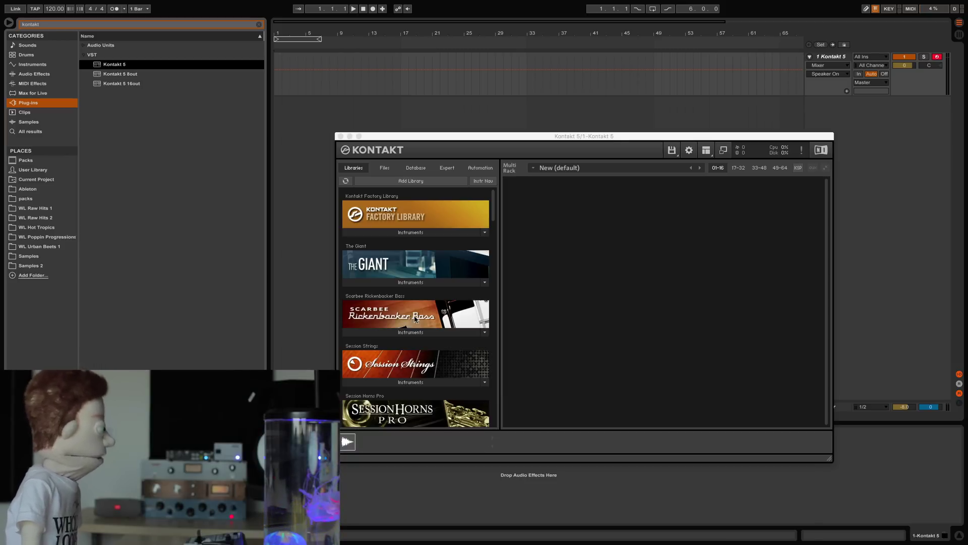
# Start loading the Scarbee Rickenbacker Bass Palm Muted instrument, cancel the load, and close Kontakt 5
pyautogui.click(415, 333)
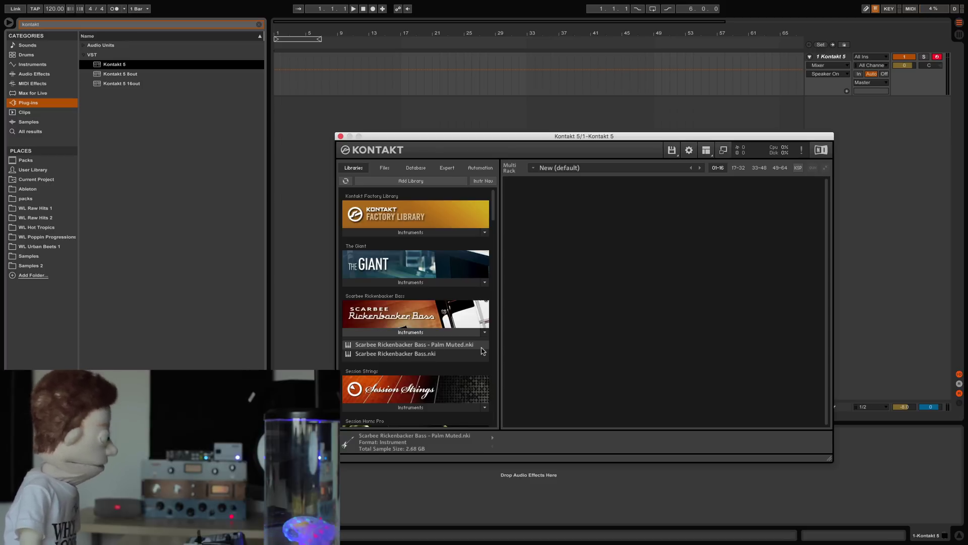
pyautogui.doubleClick(482, 347)
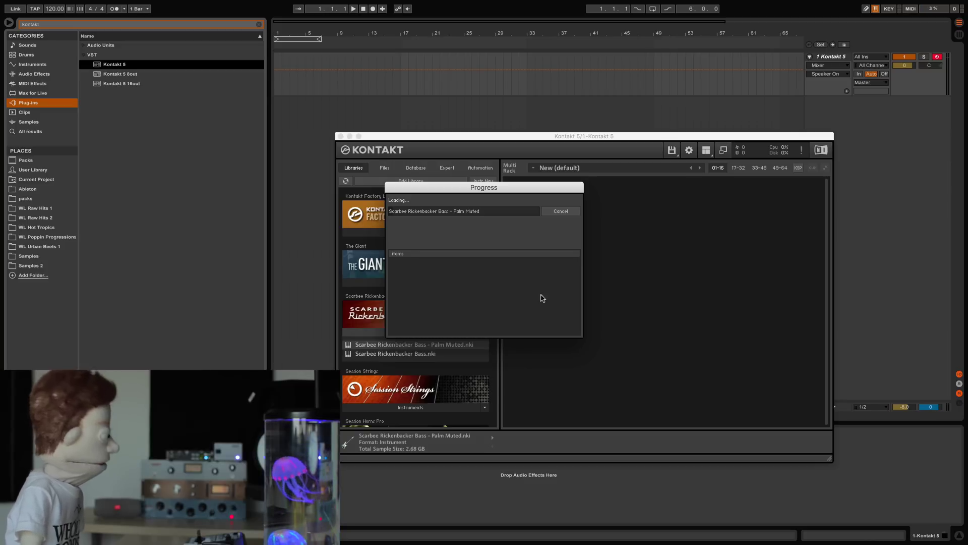
pyautogui.click(561, 211)
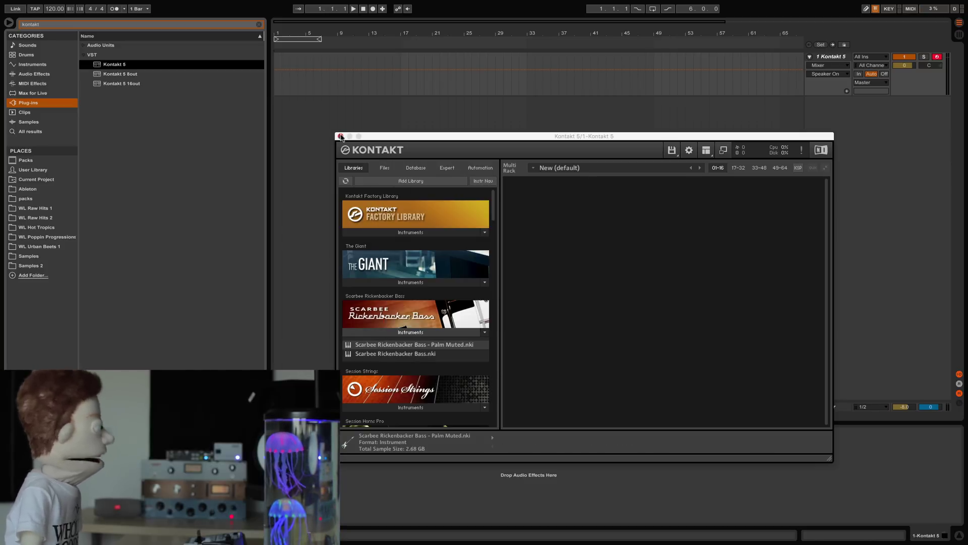
pyautogui.click(341, 137)
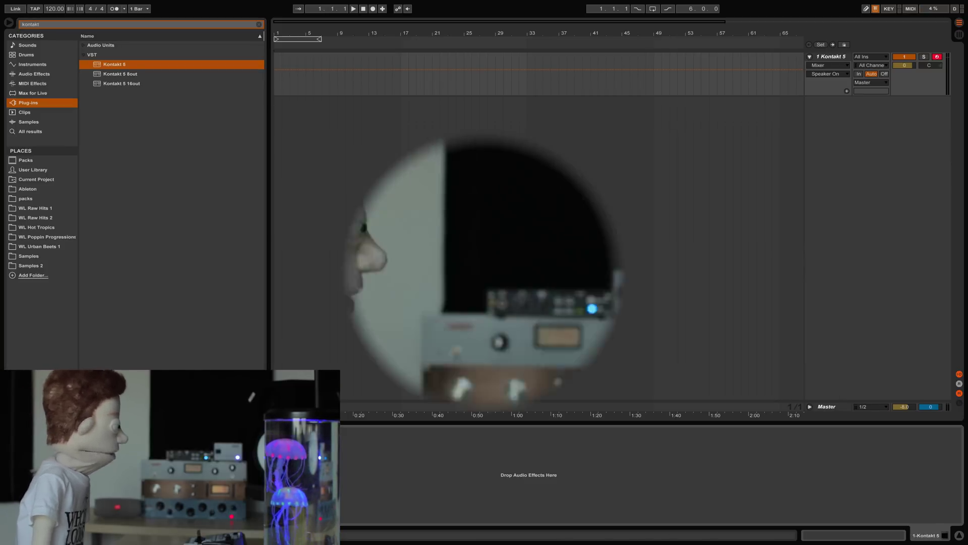